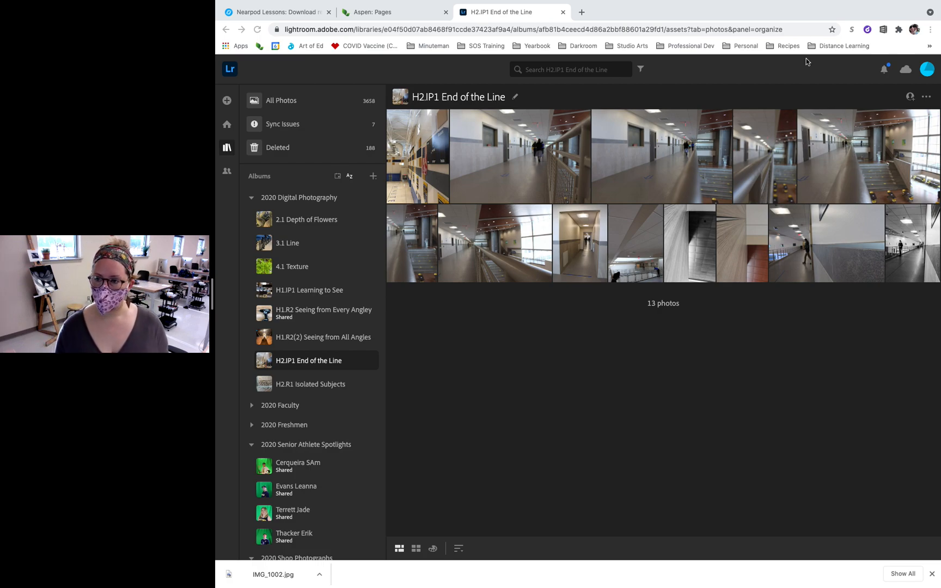
- Open the H2.IP1 End of the Line album and reload the page to refresh its photos
left_click(298, 342)
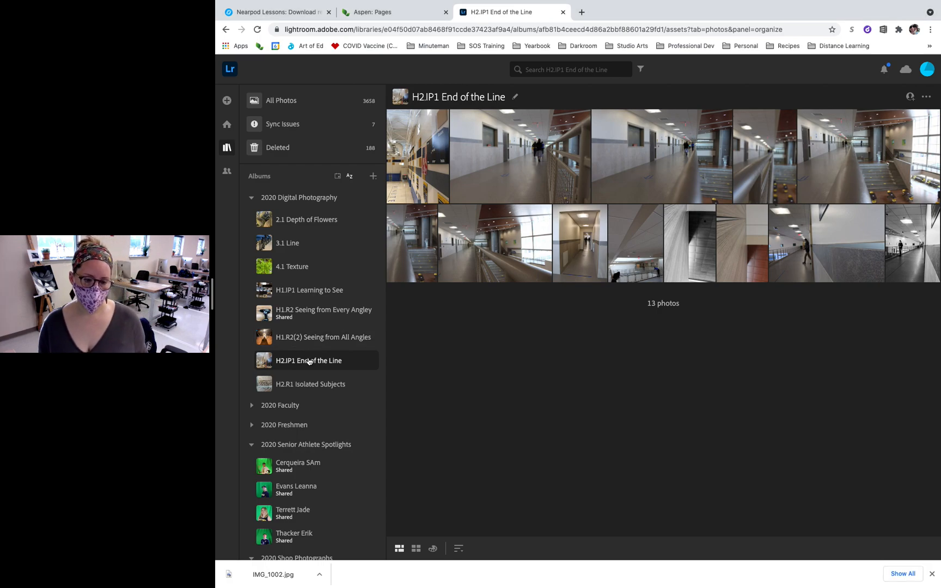
left_click(318, 335)
left_click(313, 361)
left_click(317, 384)
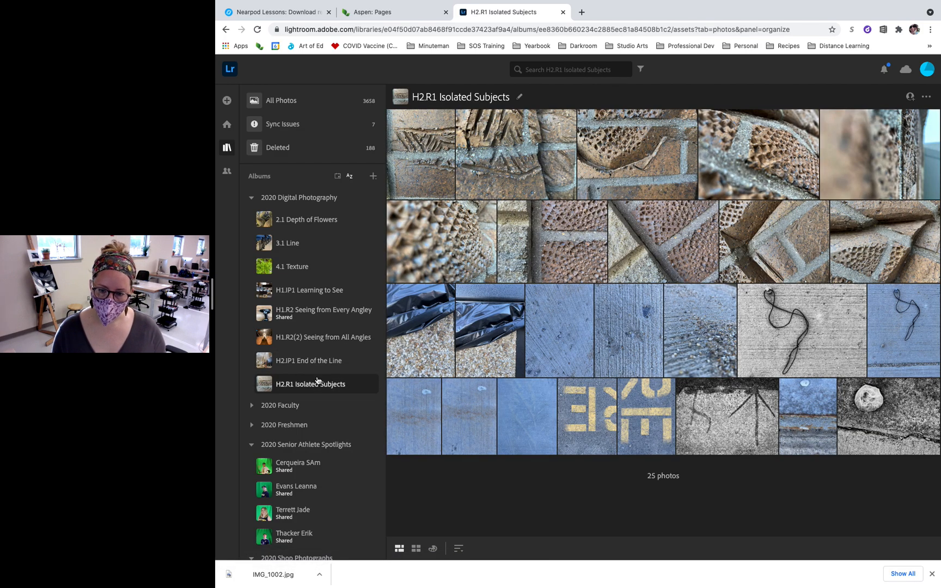
left_click(311, 363)
key("super+r")
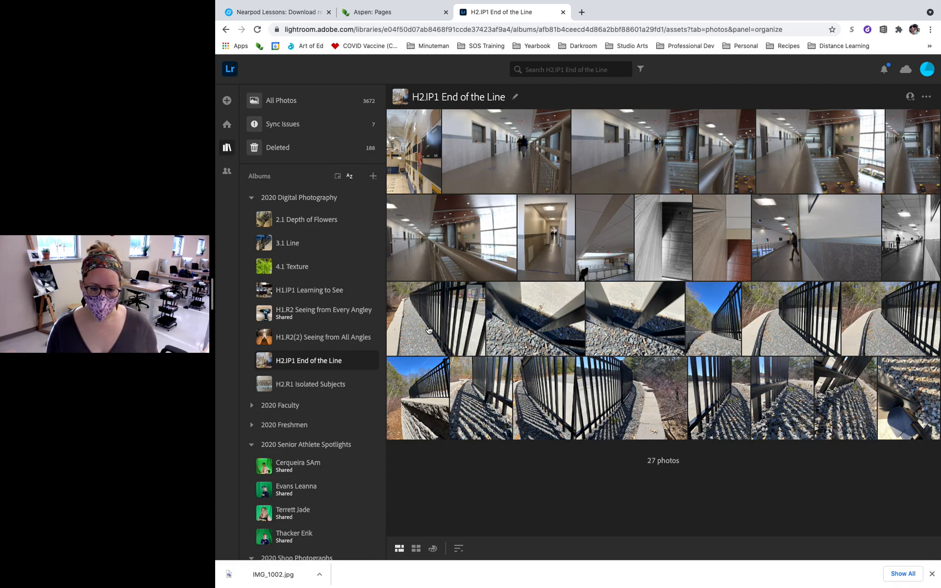
- Open the photo of the black fence curving along the stone wall and rotate its crop to about +8.09 degrees
left_click(421, 388)
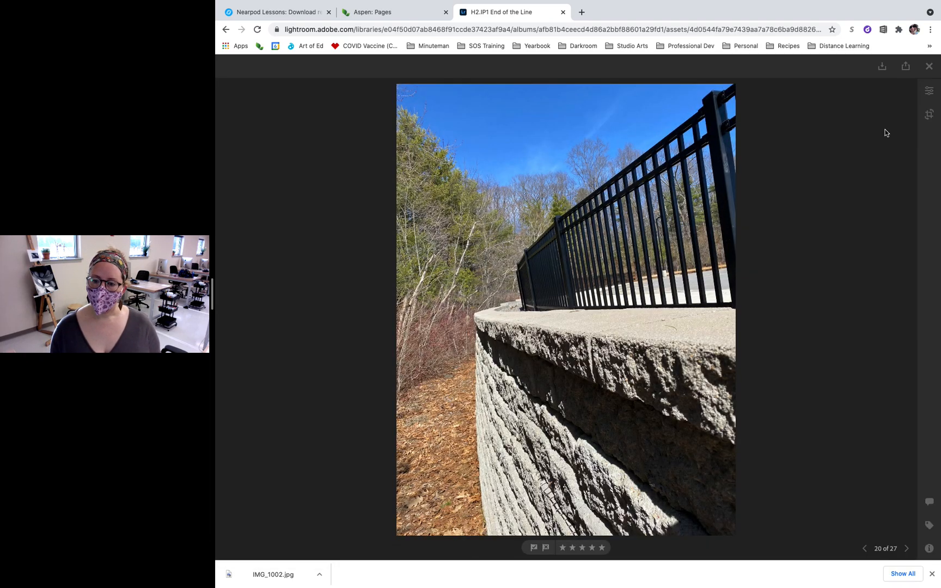
left_click(926, 114)
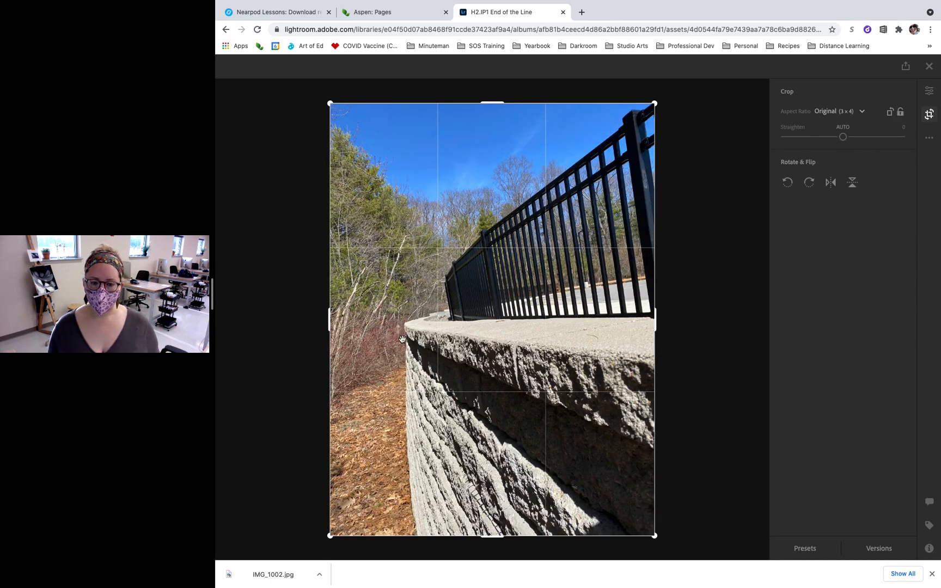
left_click_drag(709, 263, 664, 313)
key("Return")
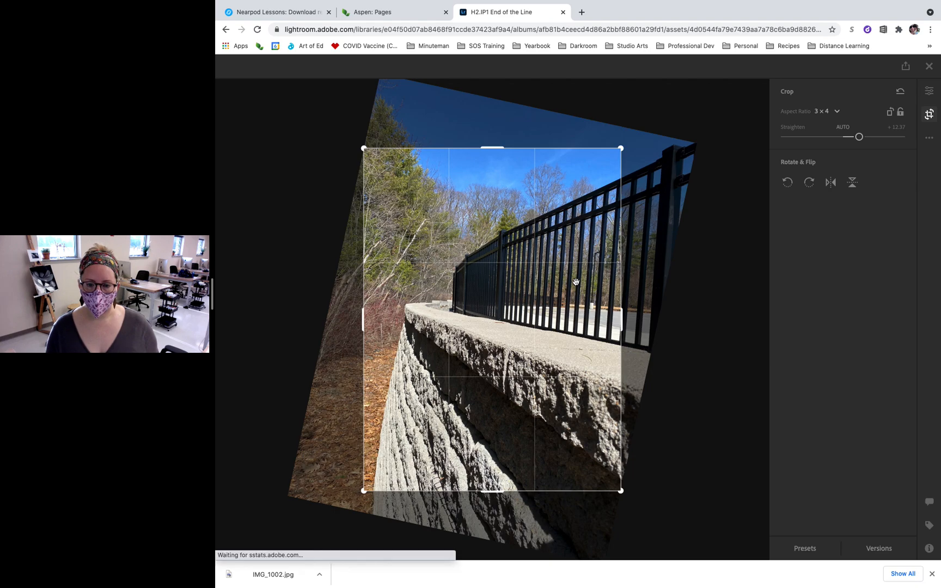
left_click(930, 114)
mouse_move(701, 234)
left_mouse_down()
mouse_move(706, 216)
mouse_move(703, 224)
left_mouse_up()
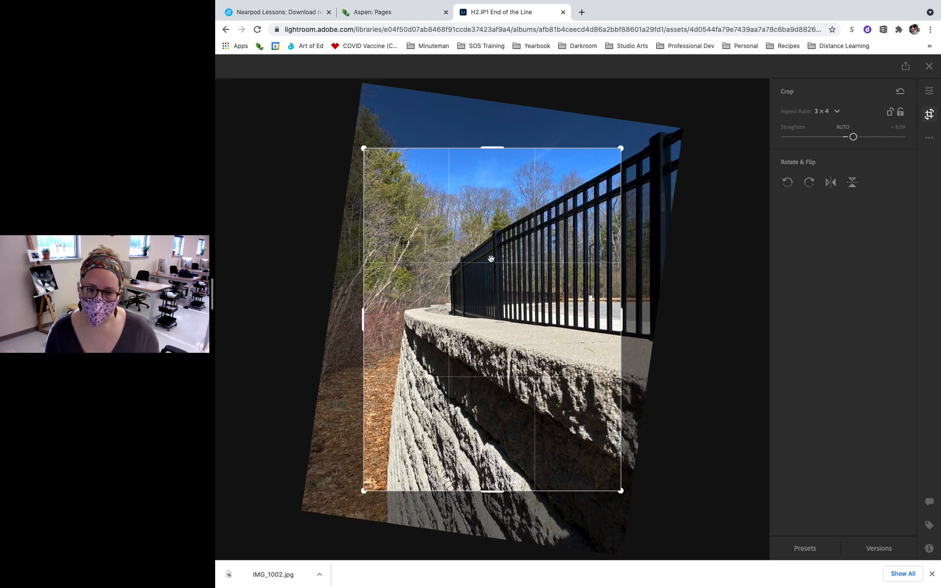
key("Return")
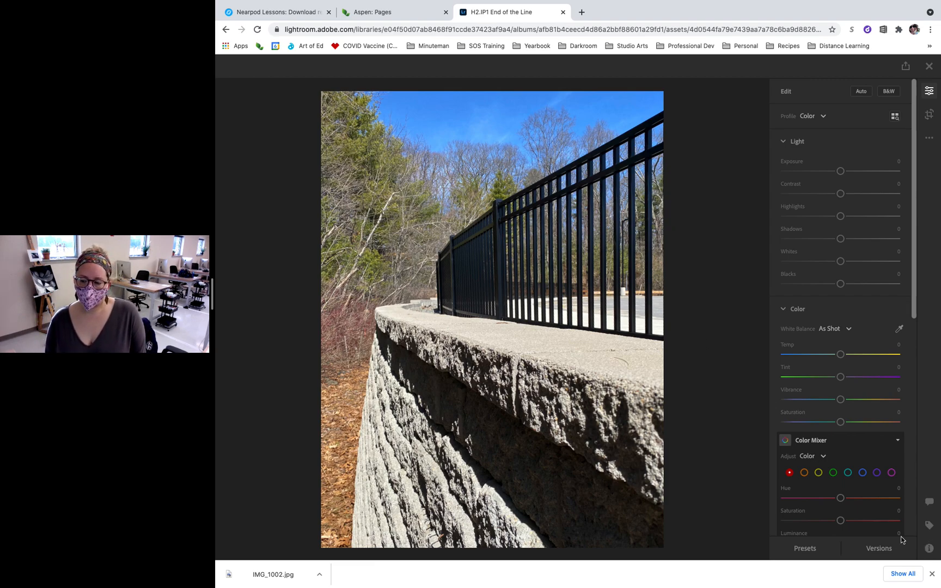
- Save the rotated crop as a named version called "Rotated"
left_click(877, 548)
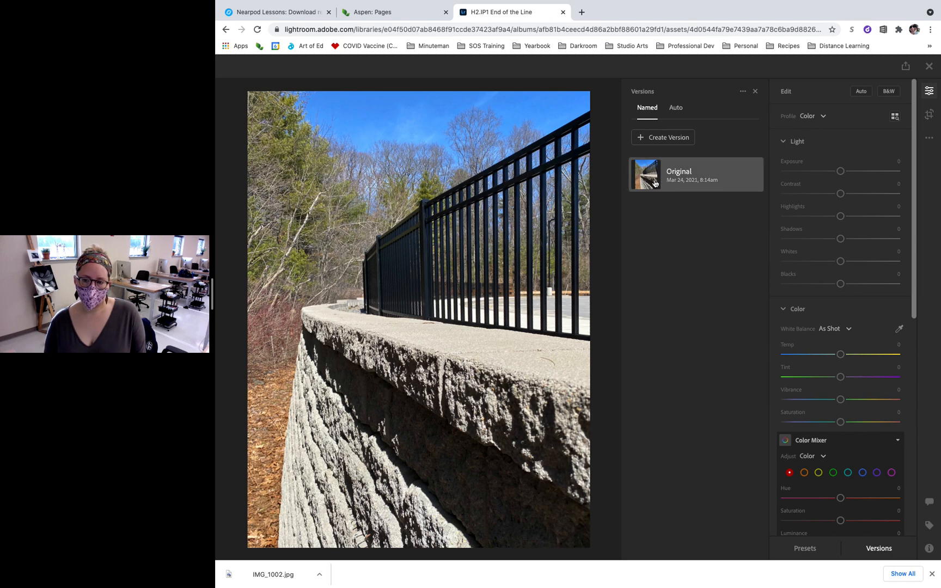
left_click(680, 142)
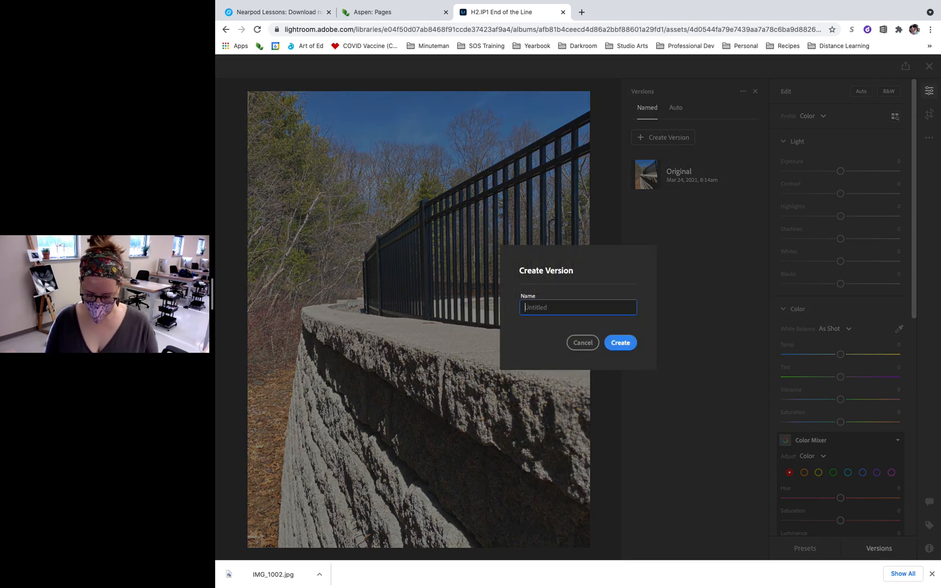
type("Rotated")
key("Return")
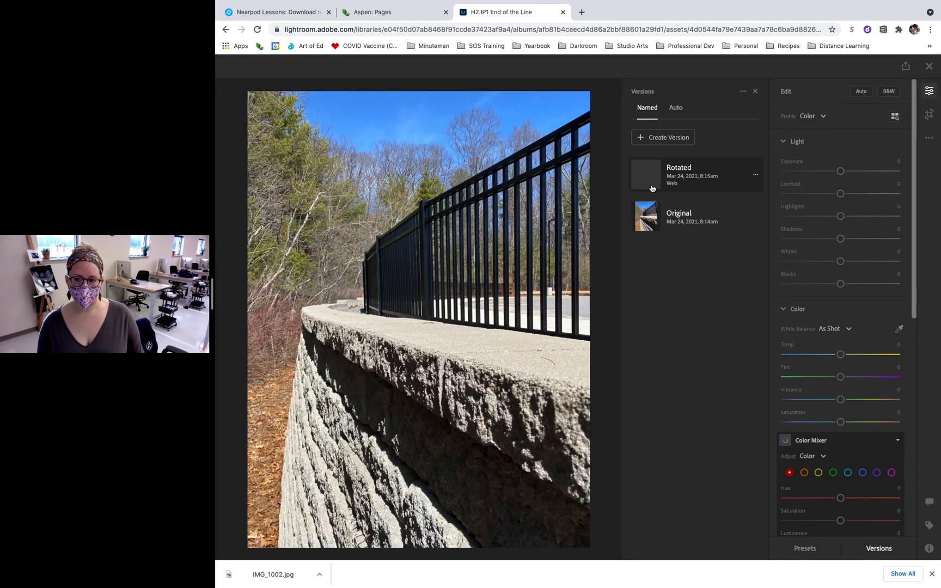
- Compare the Original version with the Rotated one, check the rotated crop, and close the version list with Rotated active
left_click(651, 219)
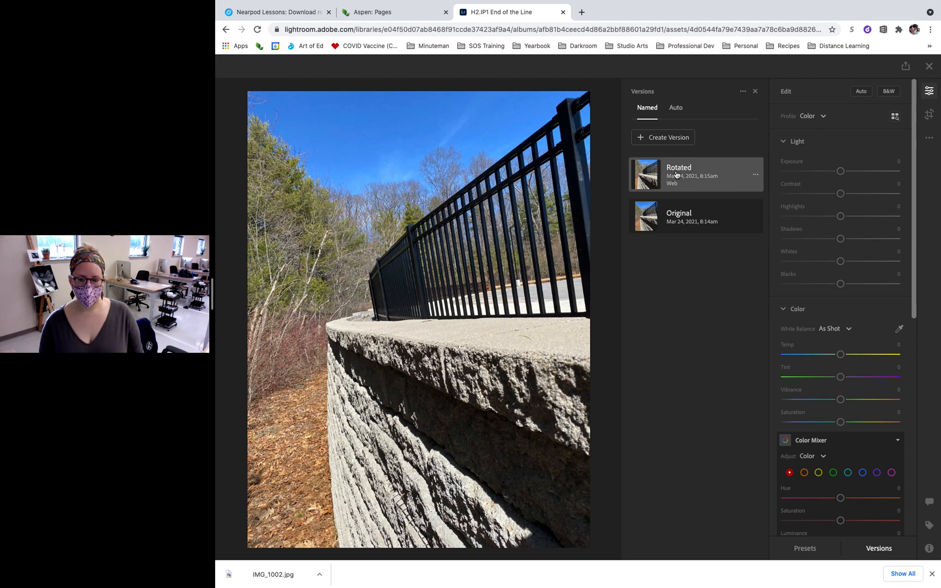
left_click(654, 173)
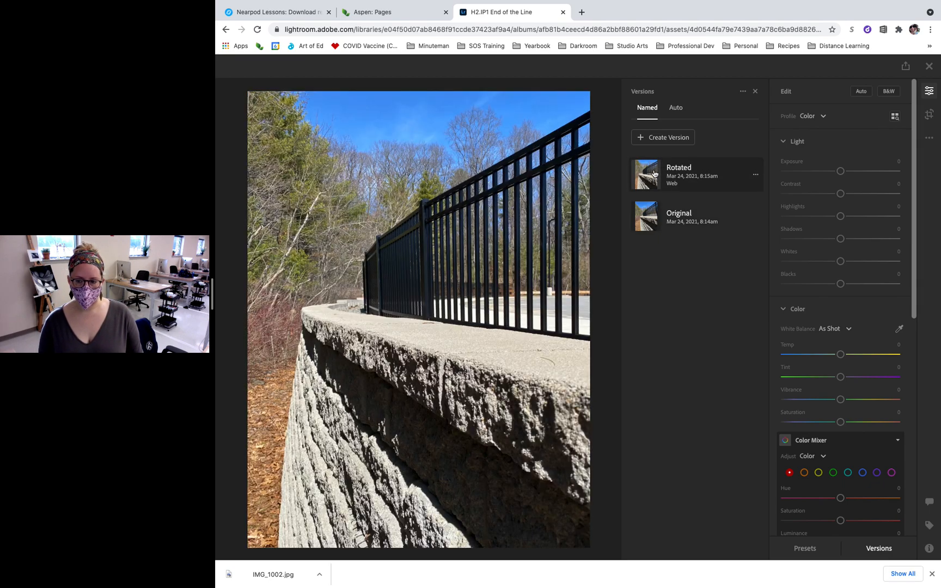
left_click(930, 115)
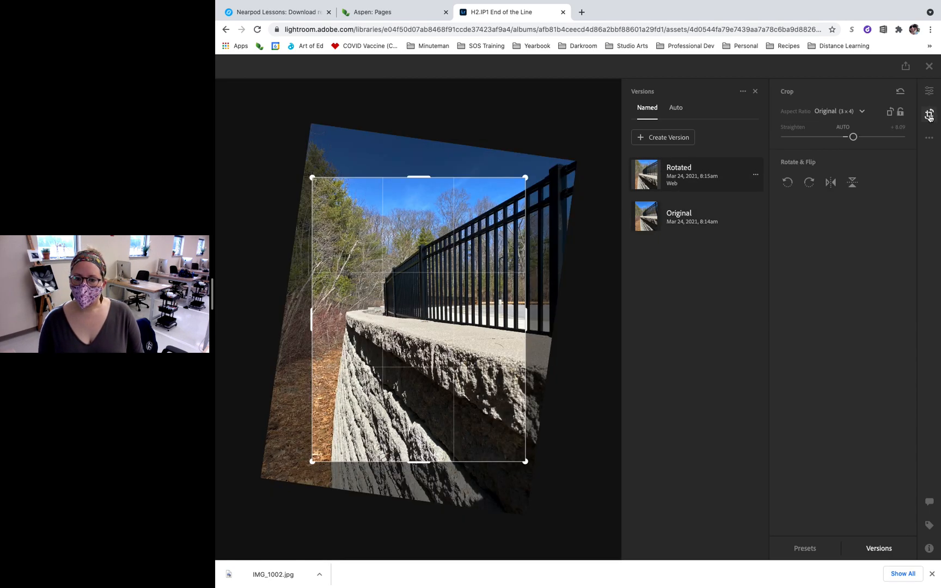
left_click(929, 91)
left_click(930, 93)
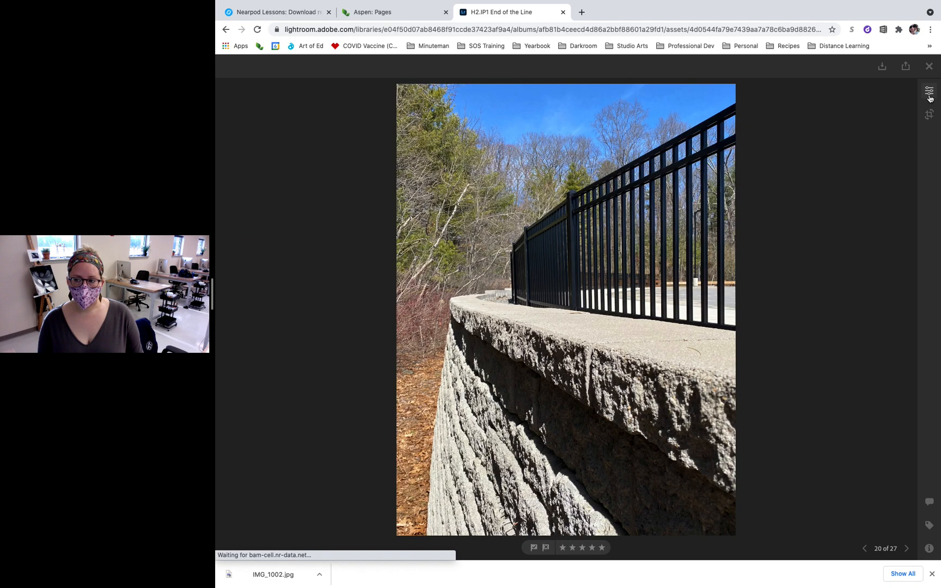
left_click(929, 93)
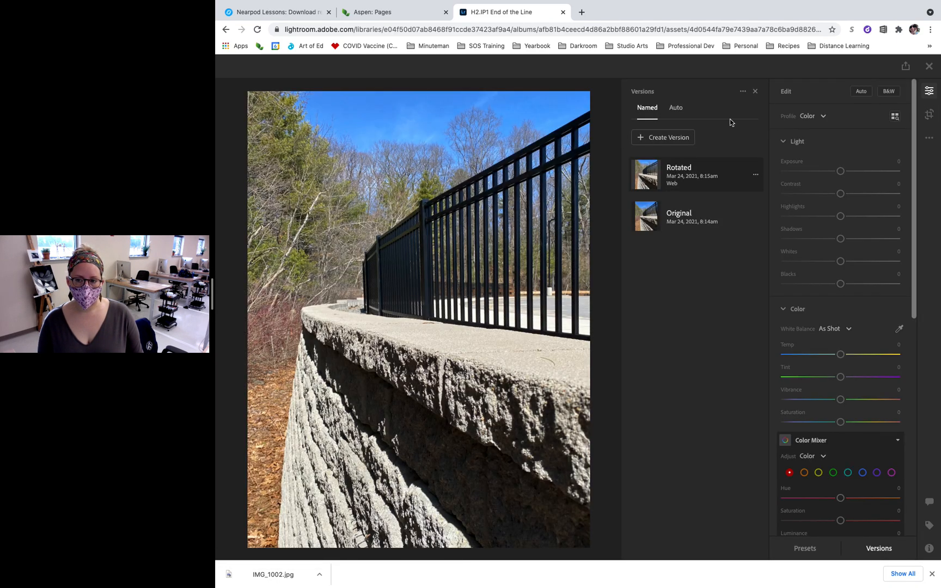
left_click(756, 92)
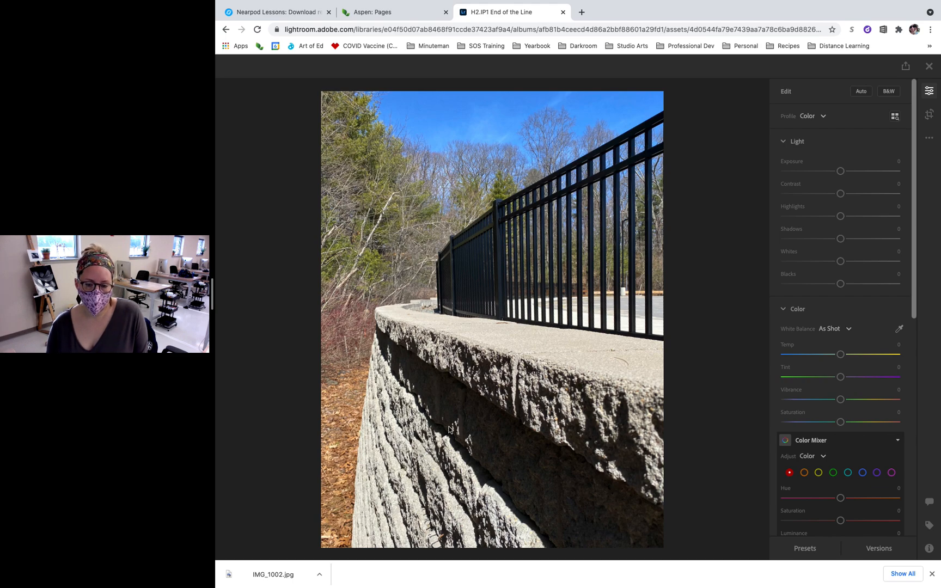
- Set the shadows to about +26, the saturation to -100 and the tint to about +31
mouse_move(840, 238)
left_mouse_down()
mouse_move(826, 243)
mouse_move(857, 242)
left_mouse_up()
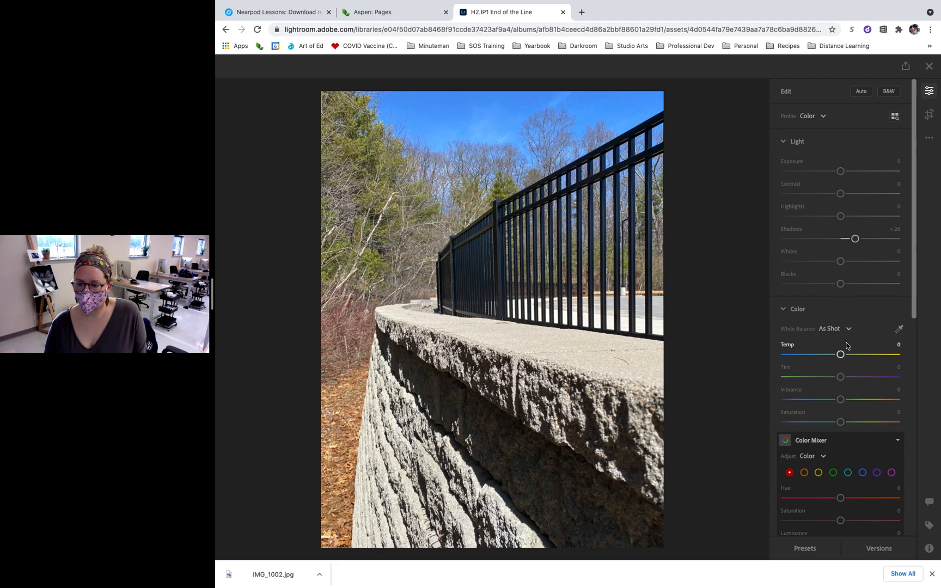
scroll(840, 359, "down", 2)
left_click_drag(840, 352, 747, 357)
left_click_drag(839, 306, 857, 307)
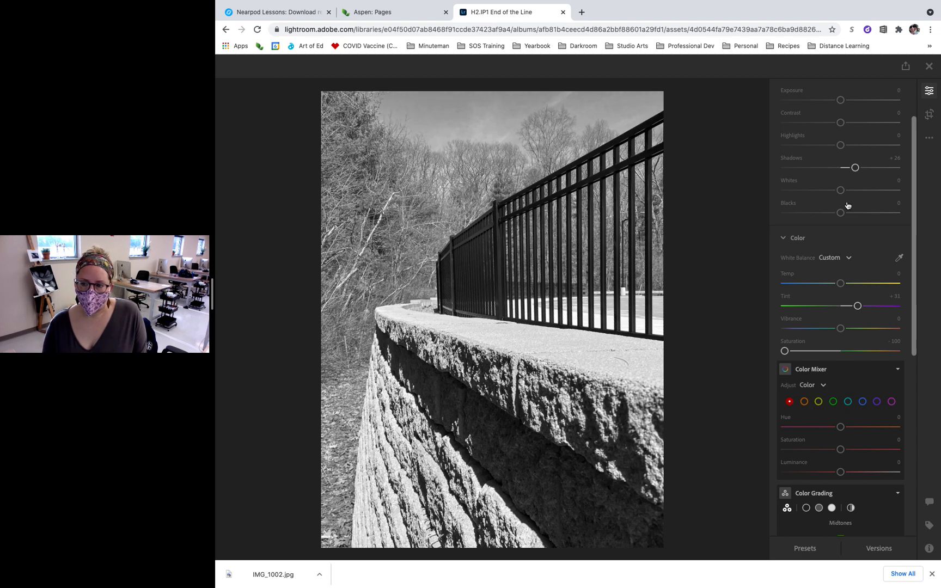
- Raise the whites to about +35, try the contrast at +100, and set it to -100
left_click_drag(841, 190, 860, 191)
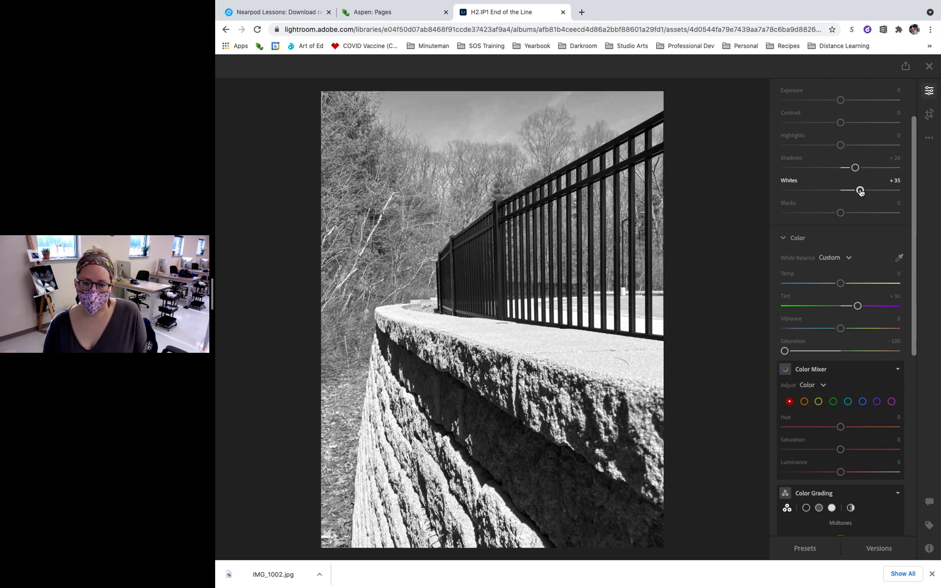
scroll(838, 153, "up", 1)
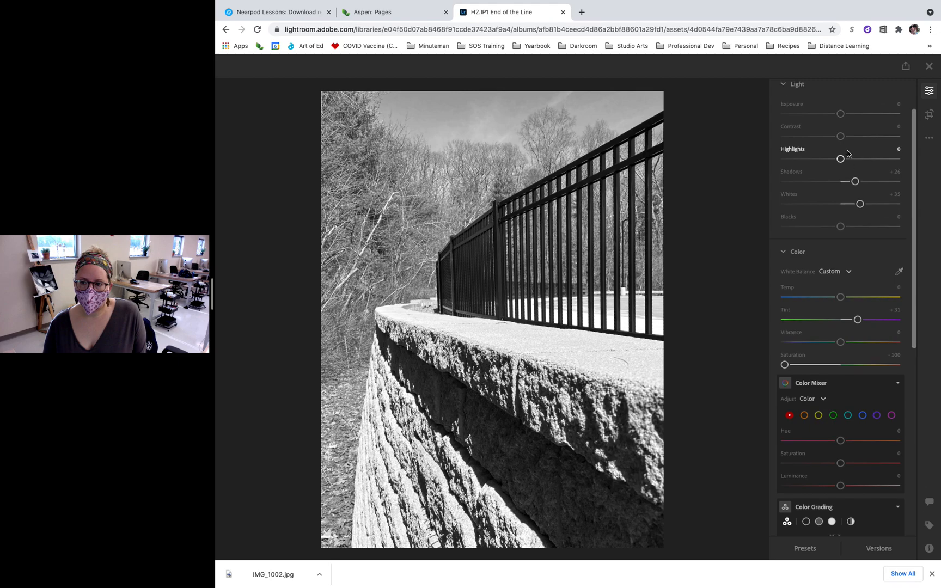
left_click_drag(840, 137, 937, 139)
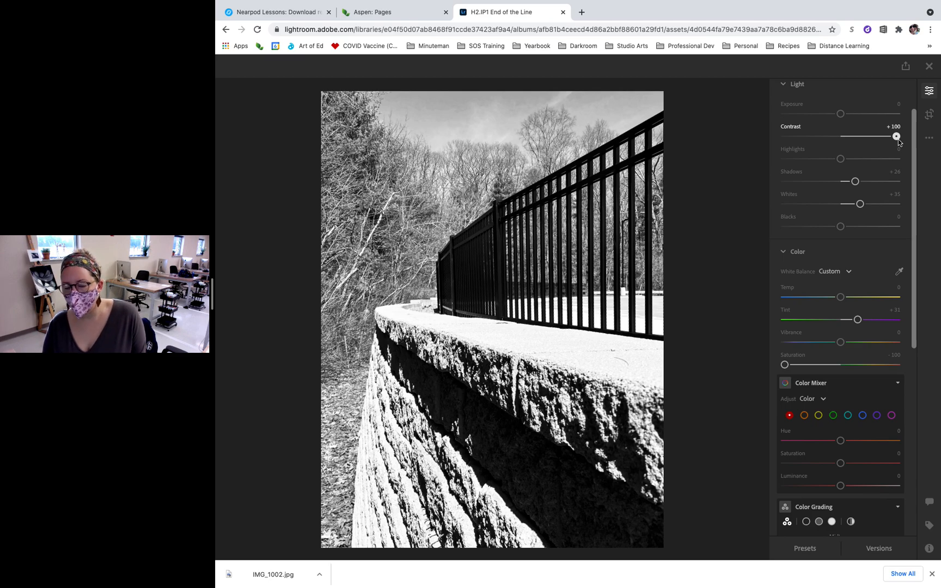
left_click_drag(899, 142, 783, 161)
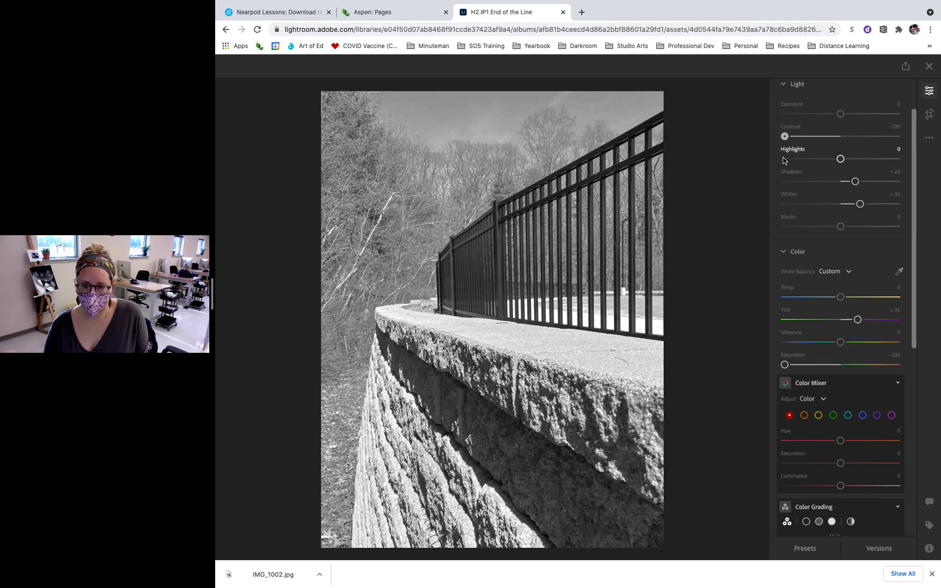
- Darken the photo's edges with a vignette of about -40 and lower the blacks to about -61
scroll(887, 393, "down", 1)
scroll(887, 393, "down", 6)
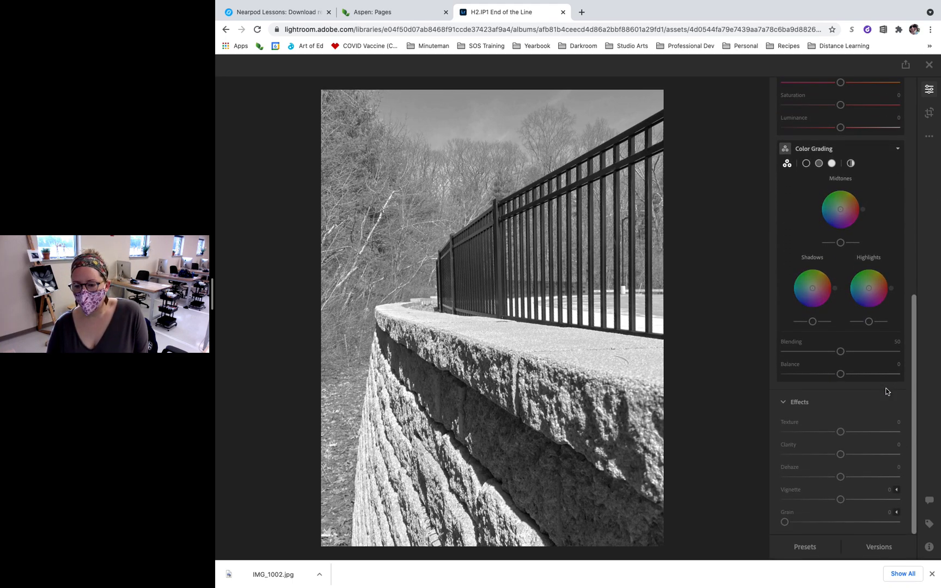
left_click_drag(838, 500, 818, 507)
scroll(840, 351, "up", 8)
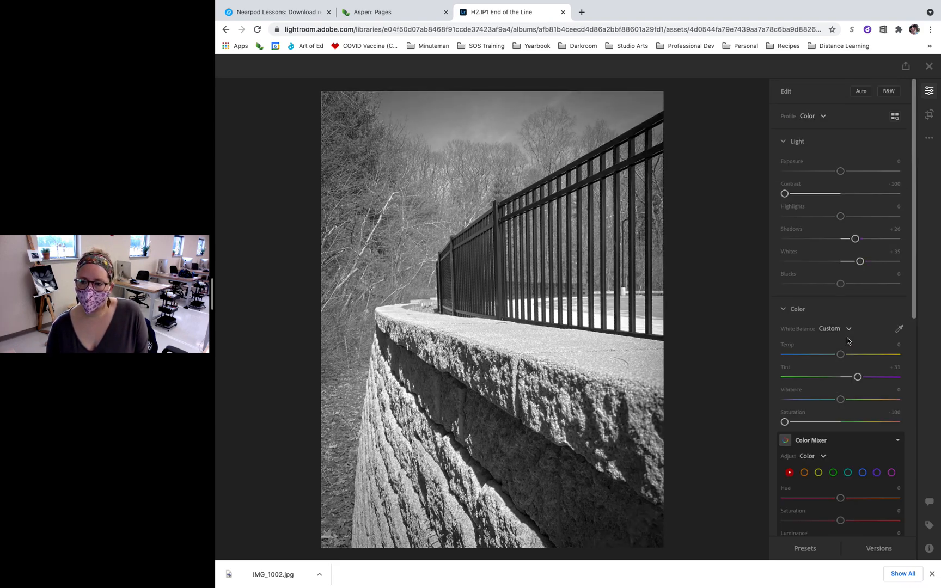
scroll(837, 294, "down", 1)
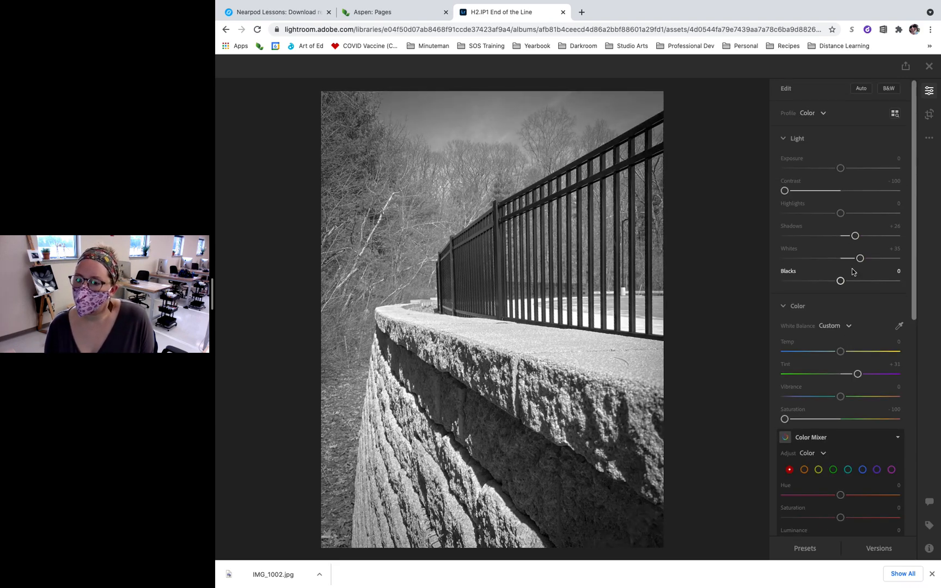
left_click_drag(841, 284, 807, 286)
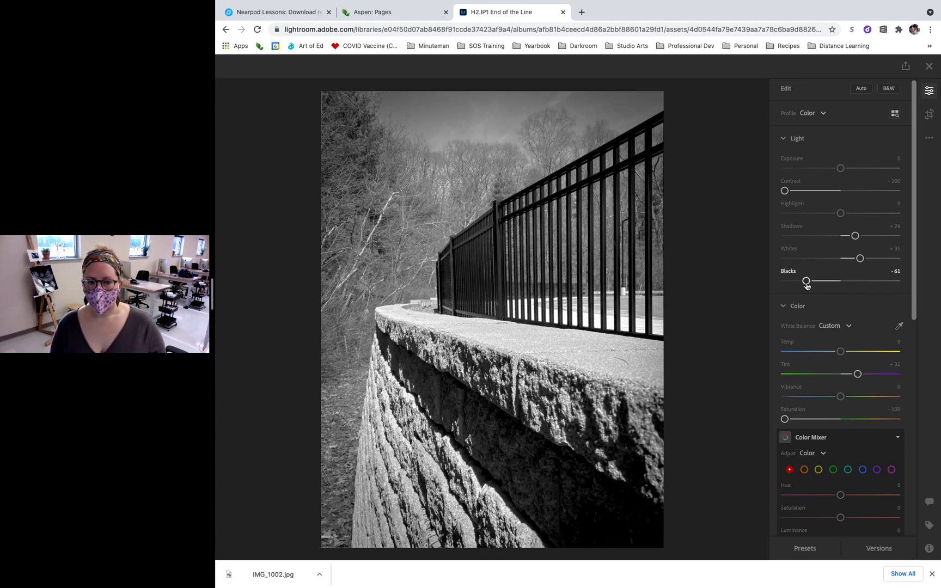
- Bring the overall saturation up to about +3 and shift the yellow hue to -100 in the Color Mixer
scroll(879, 360, "down", 5)
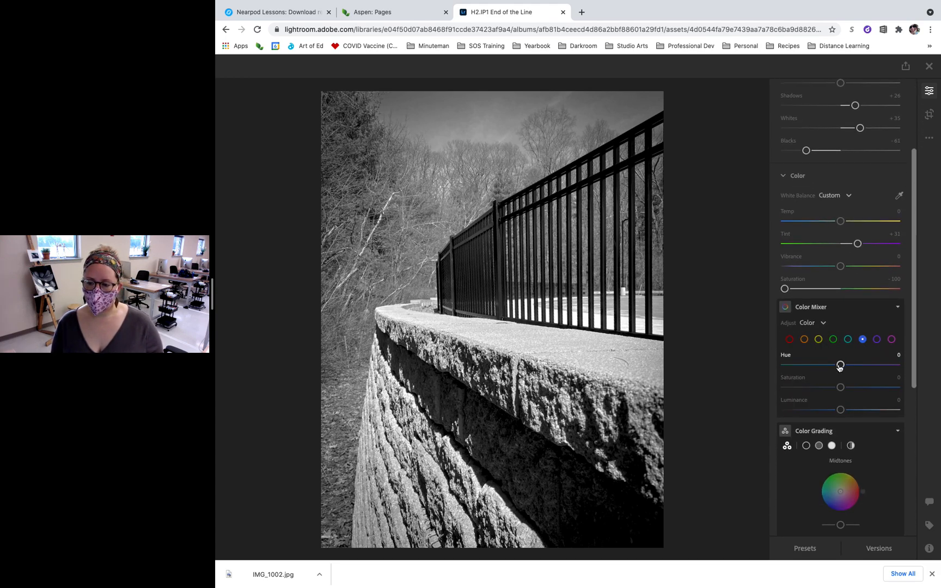
left_click(821, 341)
mouse_move(840, 365)
left_mouse_down()
mouse_move(890, 365)
mouse_move(834, 371)
mouse_move(848, 366)
left_mouse_up()
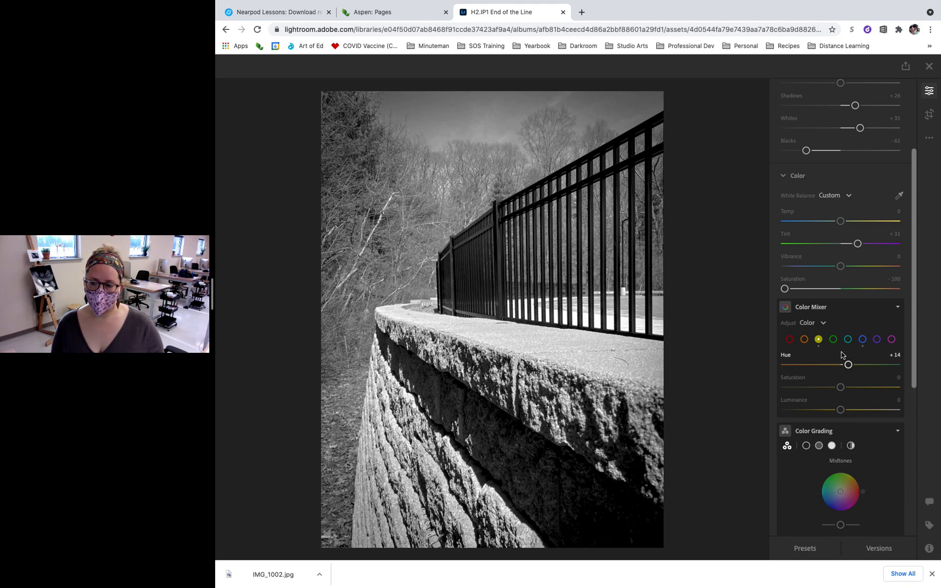
left_click_drag(785, 289, 841, 288)
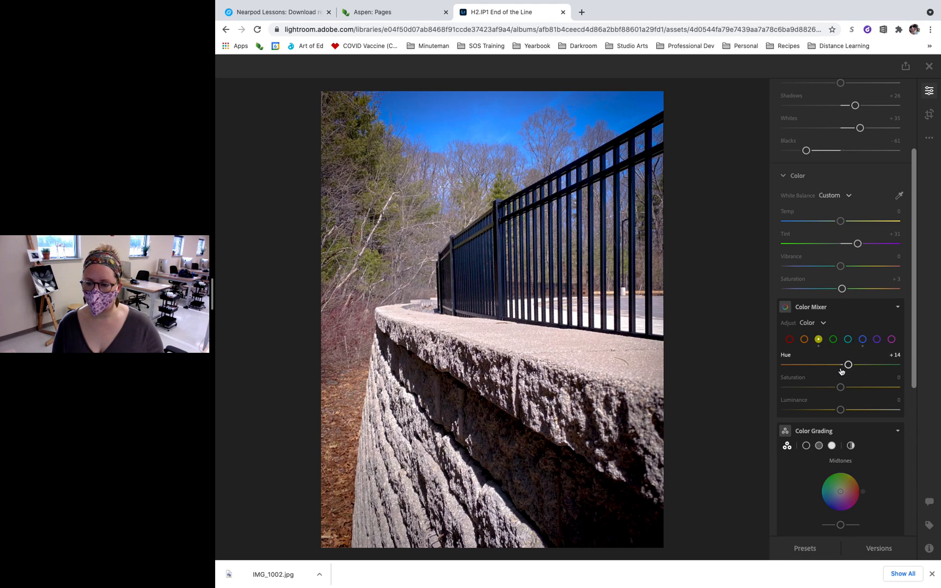
left_click_drag(847, 365, 826, 368)
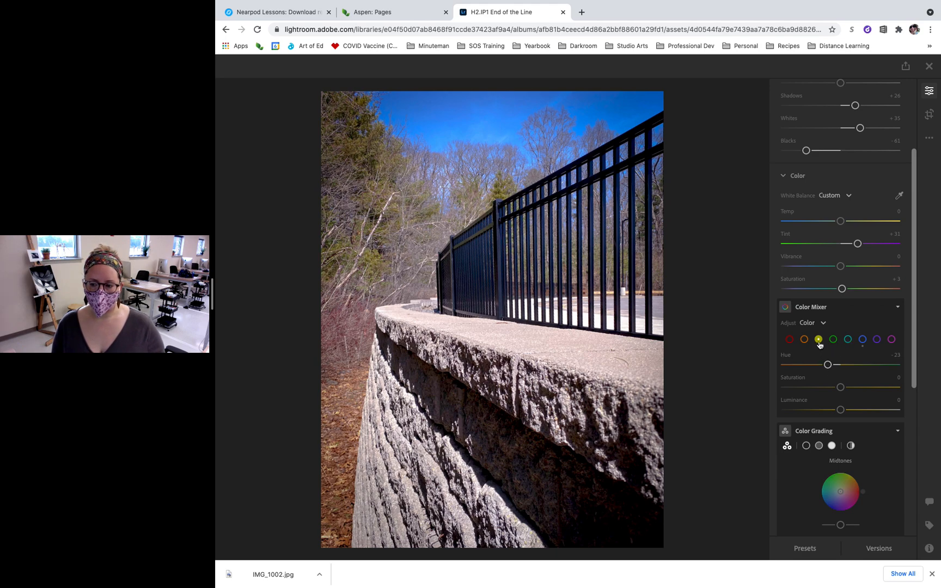
left_click_drag(827, 364, 766, 367)
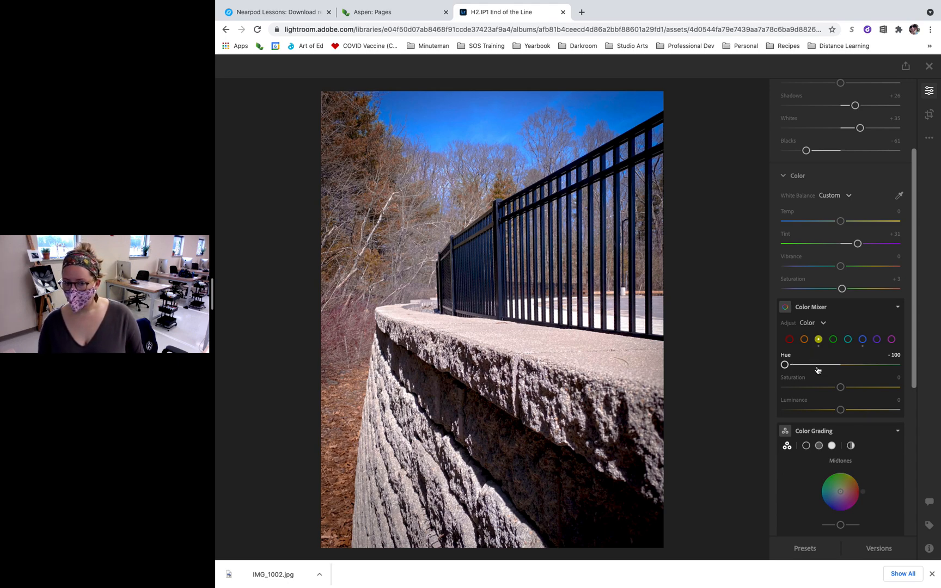
- Save the current state of the edited fence photo as a new named version called "Final Version"
scroll(884, 428, "down", 3)
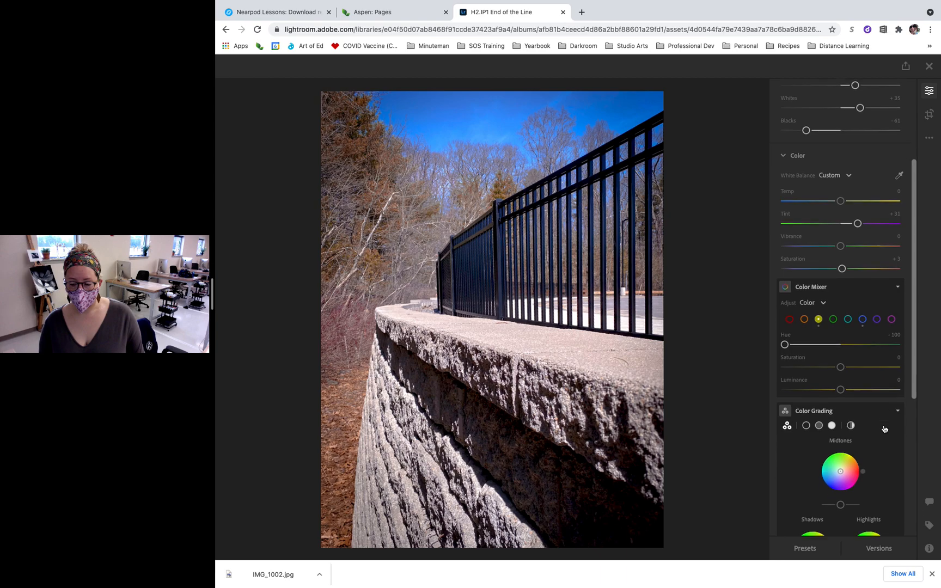
scroll(885, 428, "down", 6)
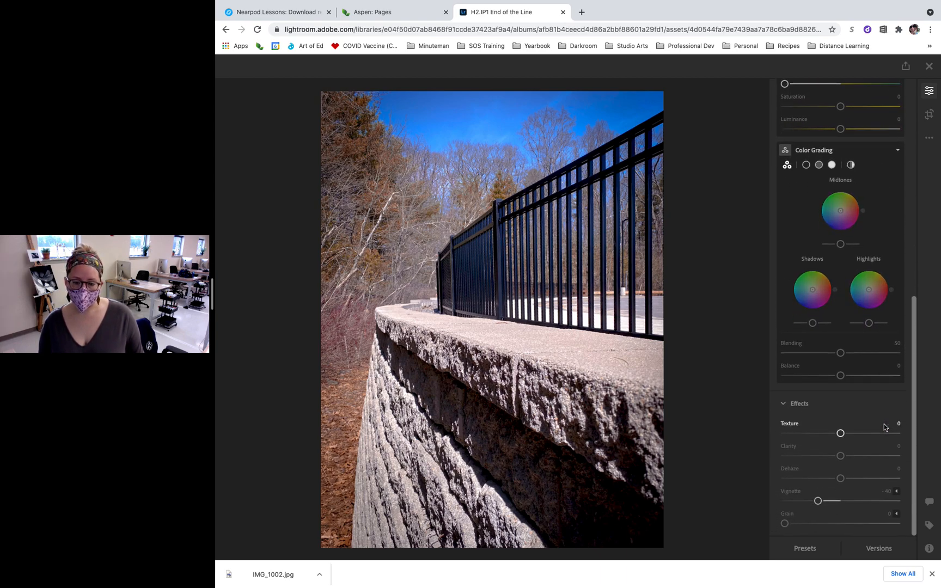
left_click(877, 549)
left_click(672, 139)
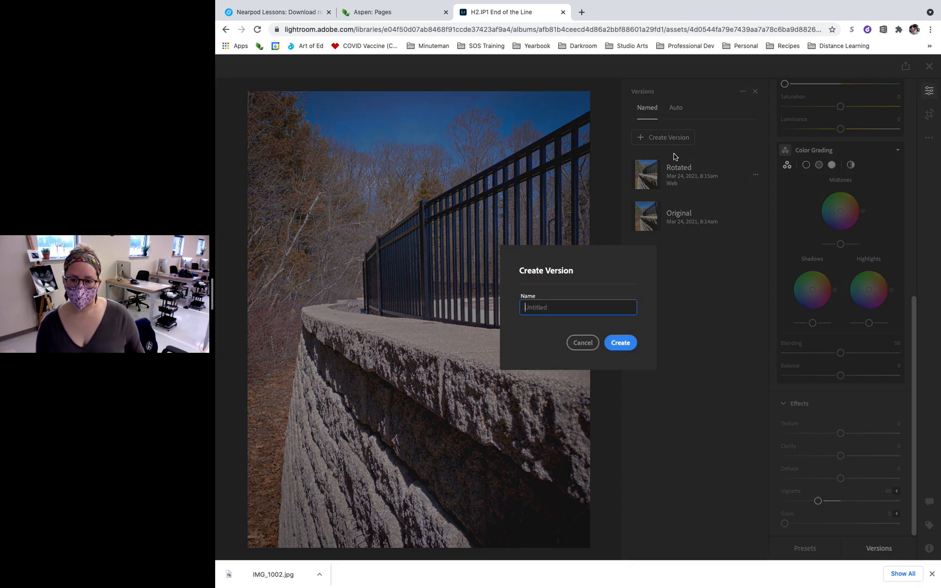
type("Final Vers")
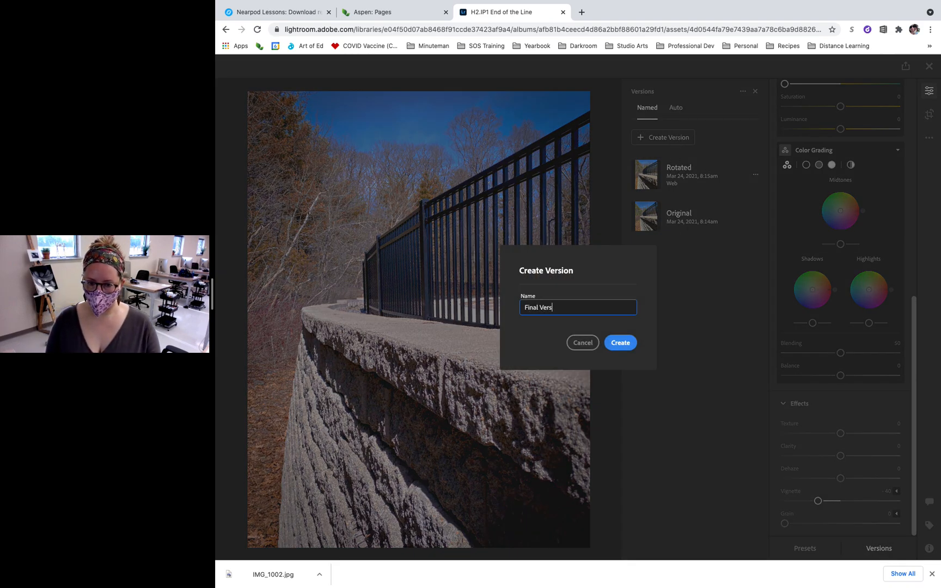
type("ion")
key("Return")
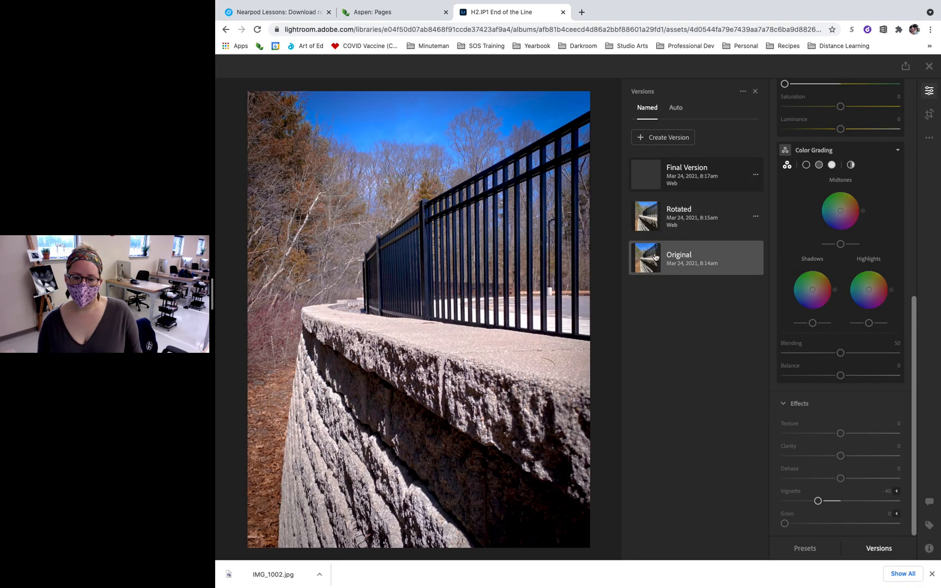
- Compare the Original version with Final Version, leave Final Version applied, and return to the album's photo grid
left_click(655, 256)
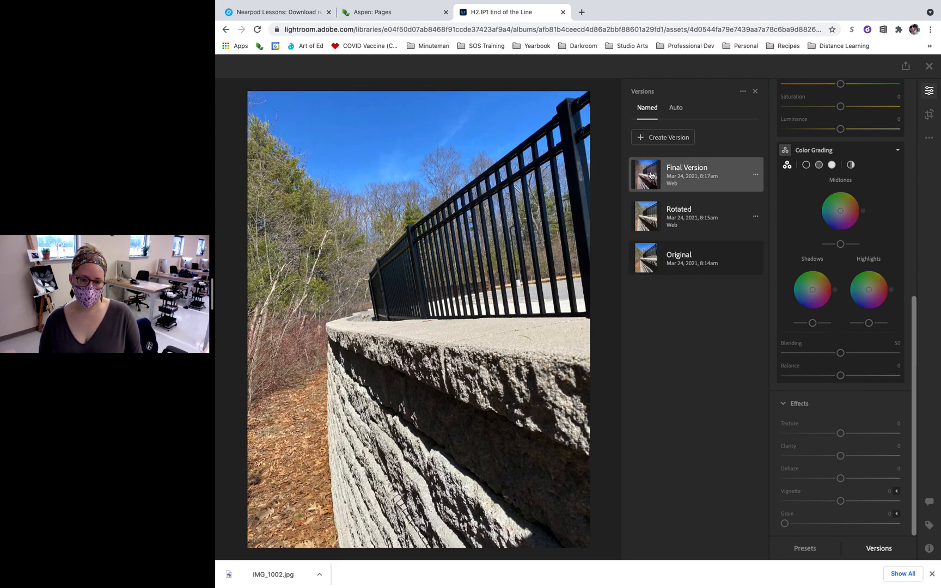
left_click(650, 174)
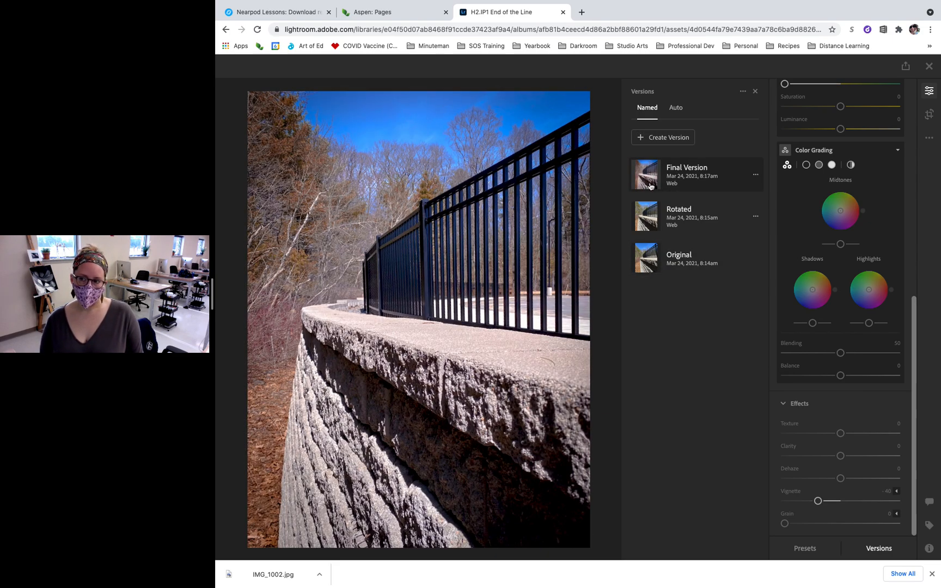
left_click(929, 65)
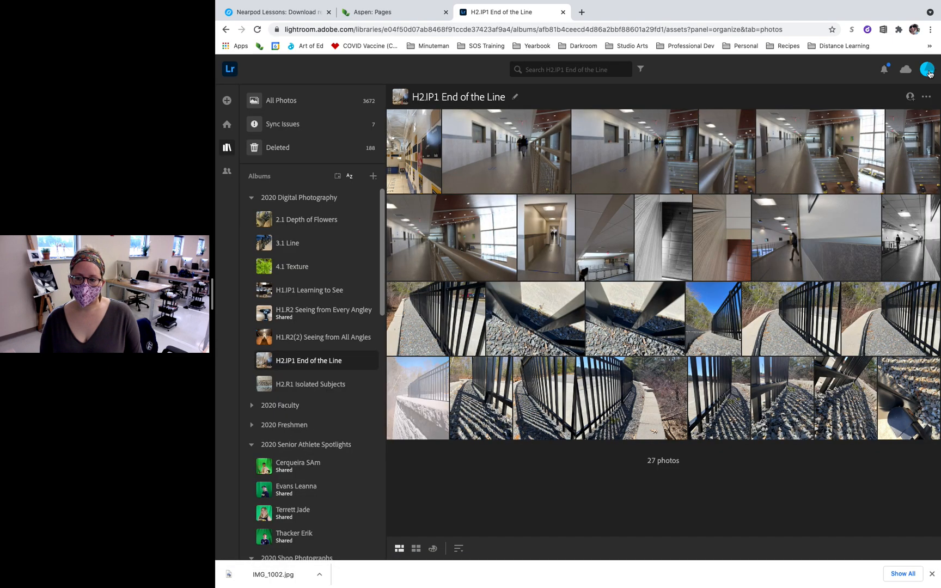
- Open the edited fence photo from the album and download it as JPG (Small) with the latest edits
left_click(405, 429)
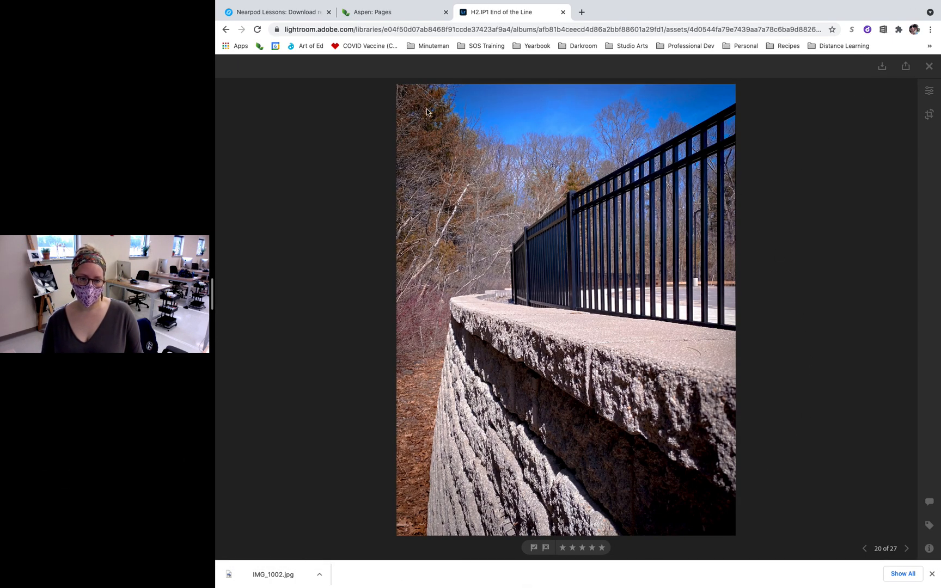
left_click(283, 26)
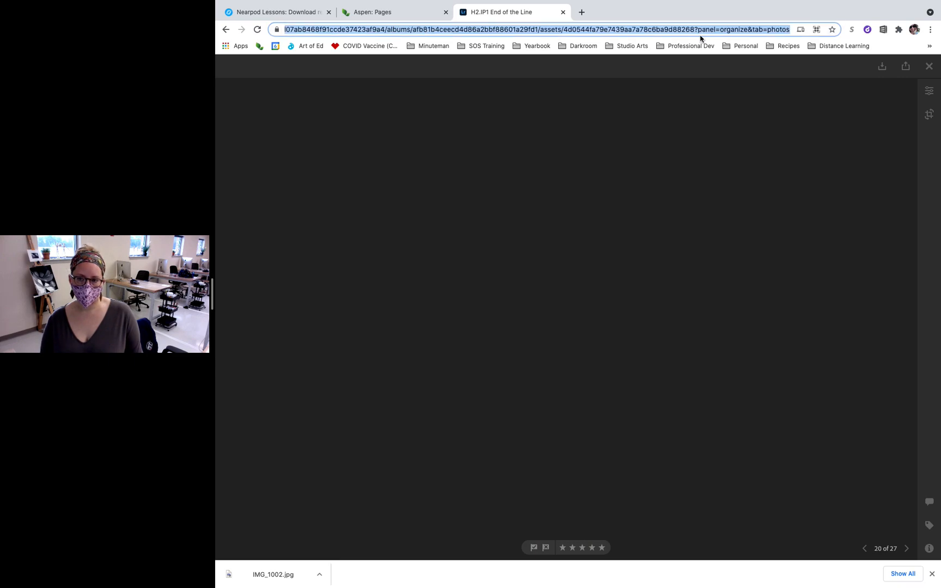
left_click(883, 68)
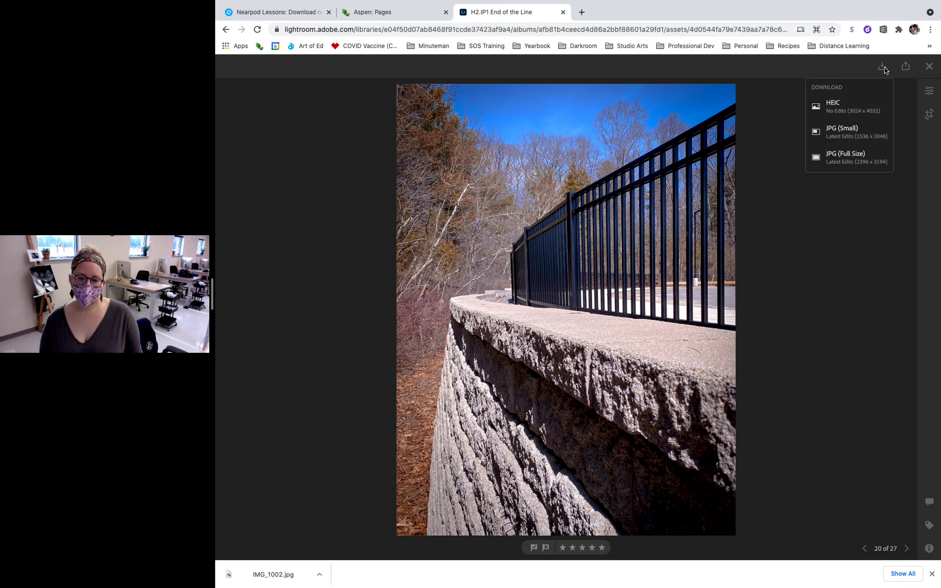
left_click(855, 135)
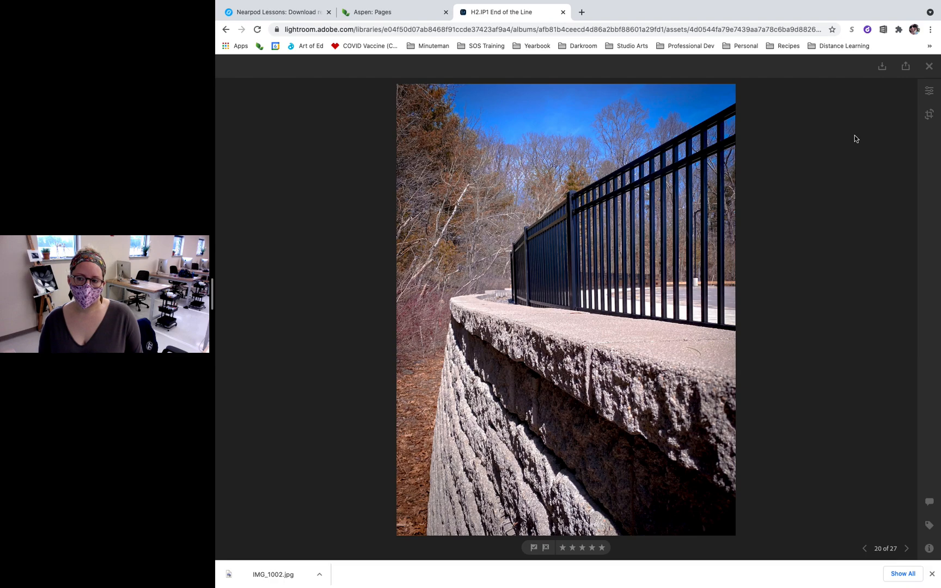
key("Escape")
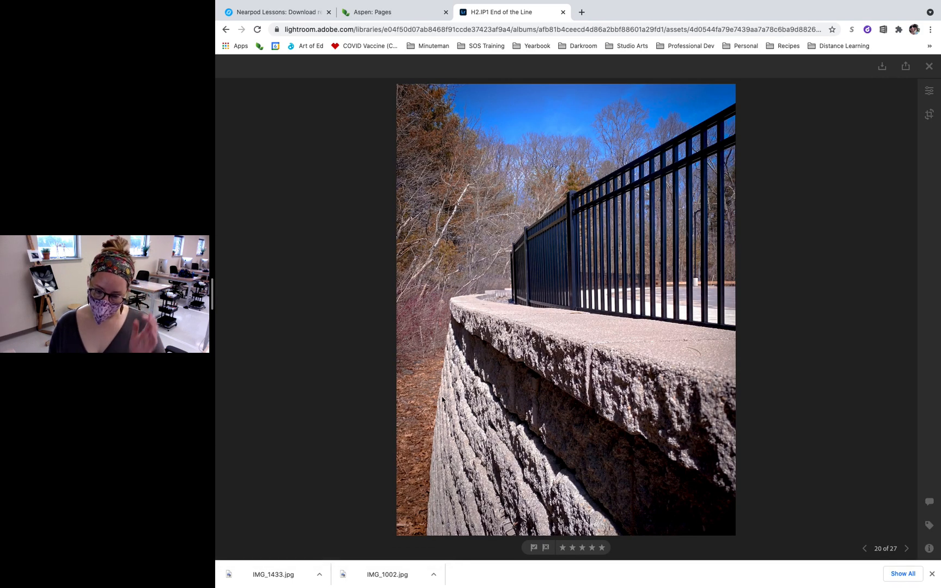
- Give the edited fence photo a five-star rating, flag it as picked, and return to the album's photo grid
double_click(436, 403)
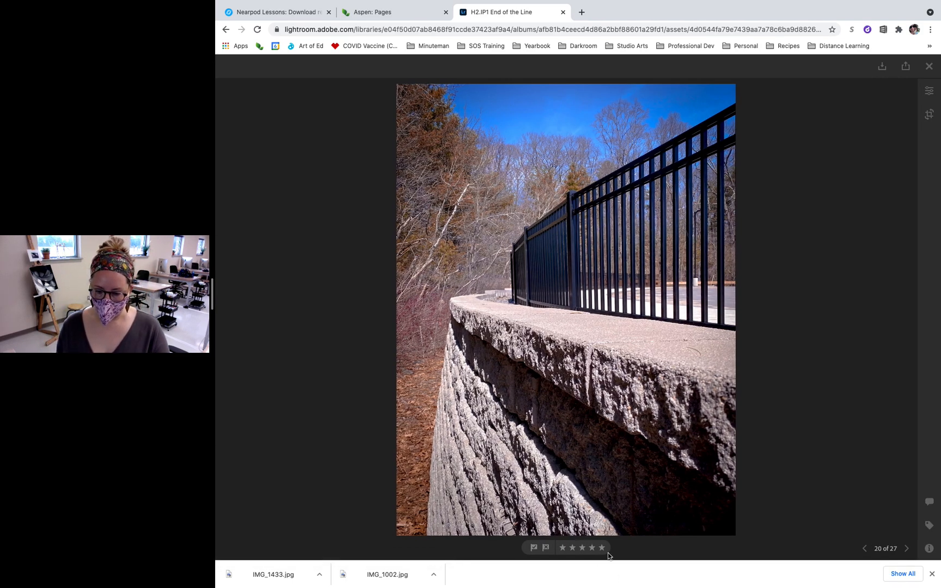
left_click(929, 67)
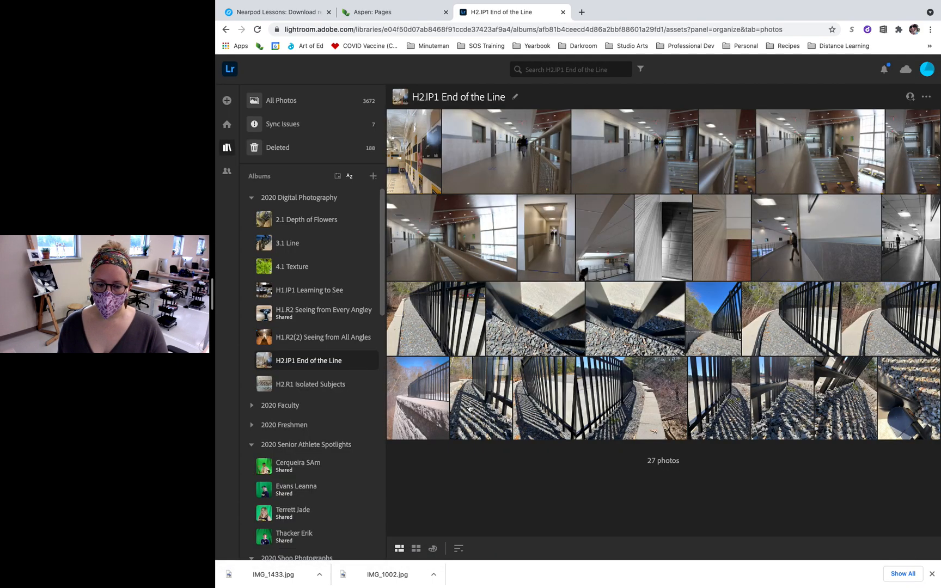
left_click(439, 369)
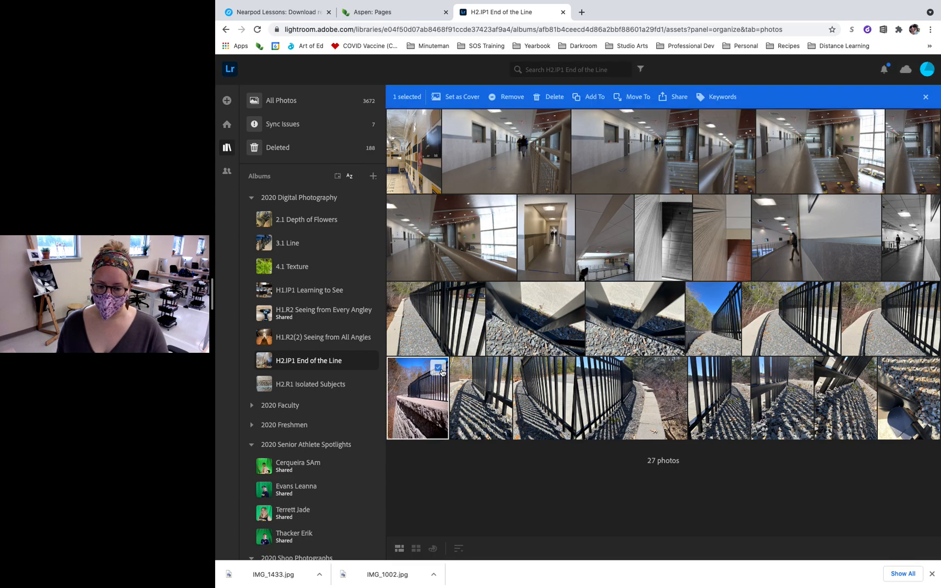
left_click(416, 400)
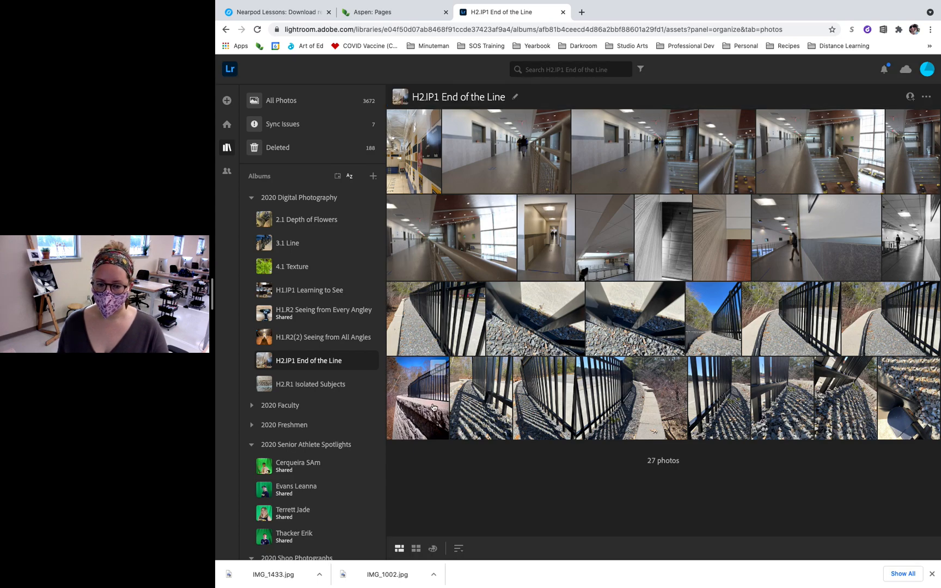
left_click(428, 401)
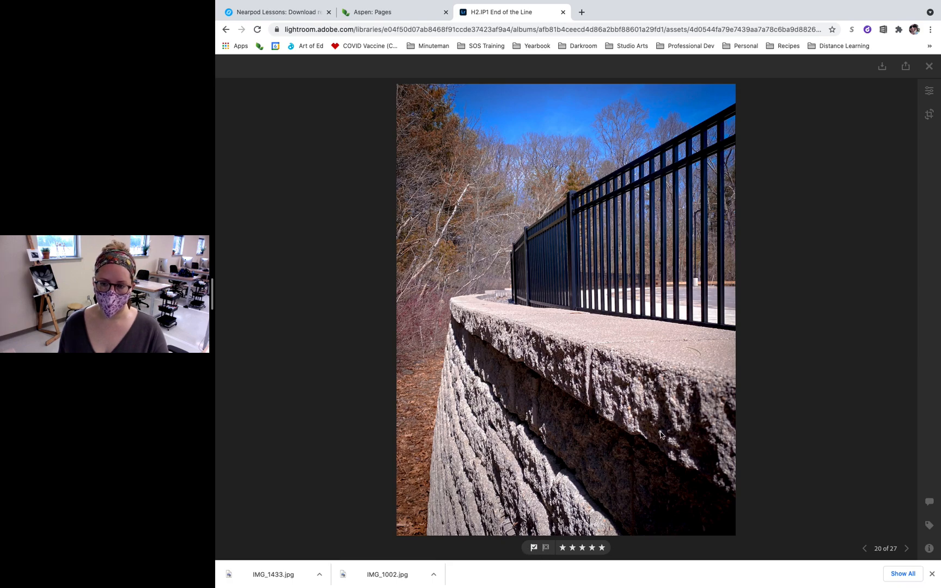
left_click(928, 67)
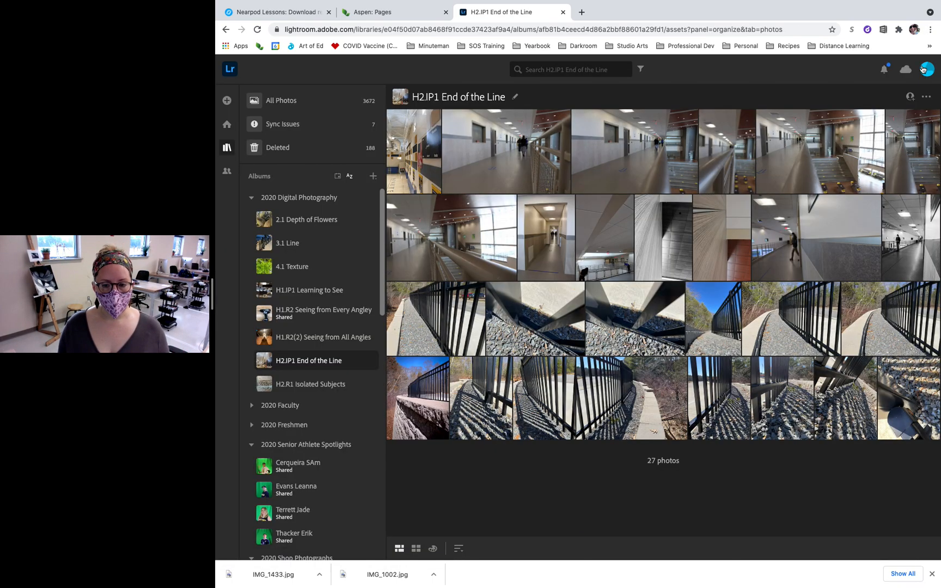